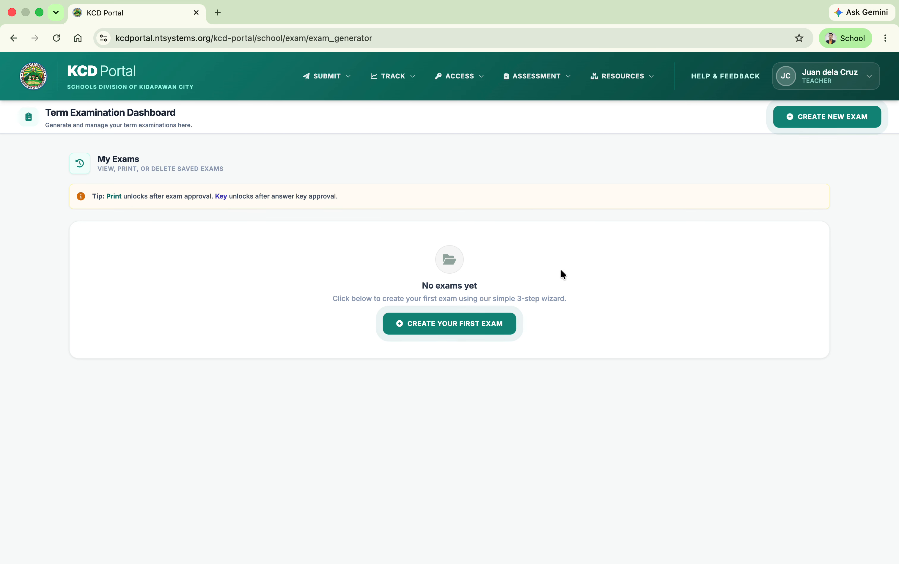
# Step: Start creating a new exam and choose school year 2026-2027 and Term 1 in its parameters
pyautogui.click(462, 330)
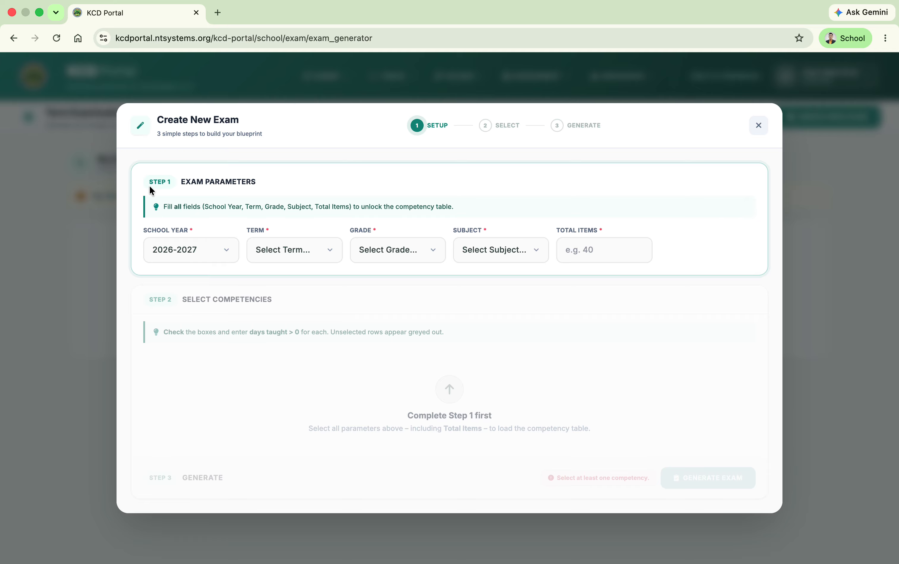
pyautogui.moveTo(150, 182); pyautogui.dragTo(291, 181)
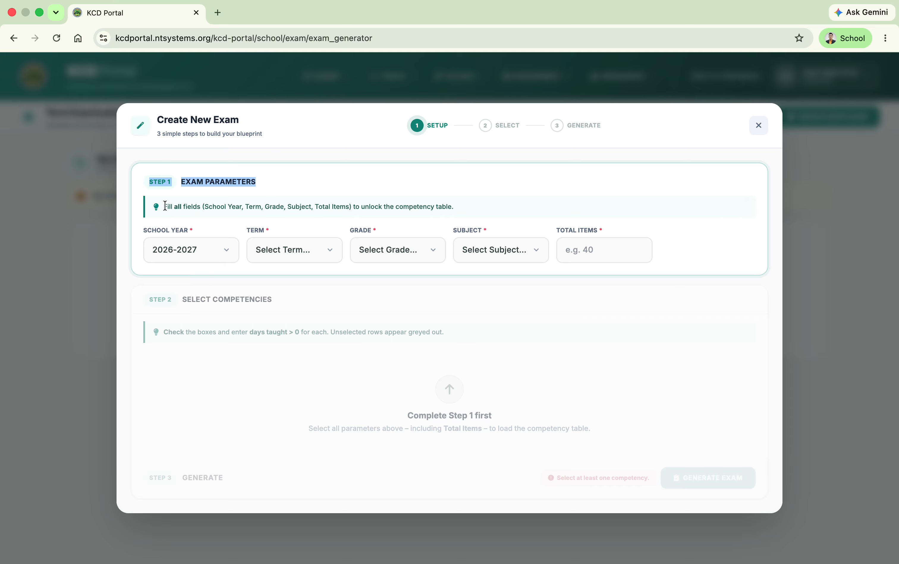
pyautogui.moveTo(166, 206); pyautogui.dragTo(466, 209)
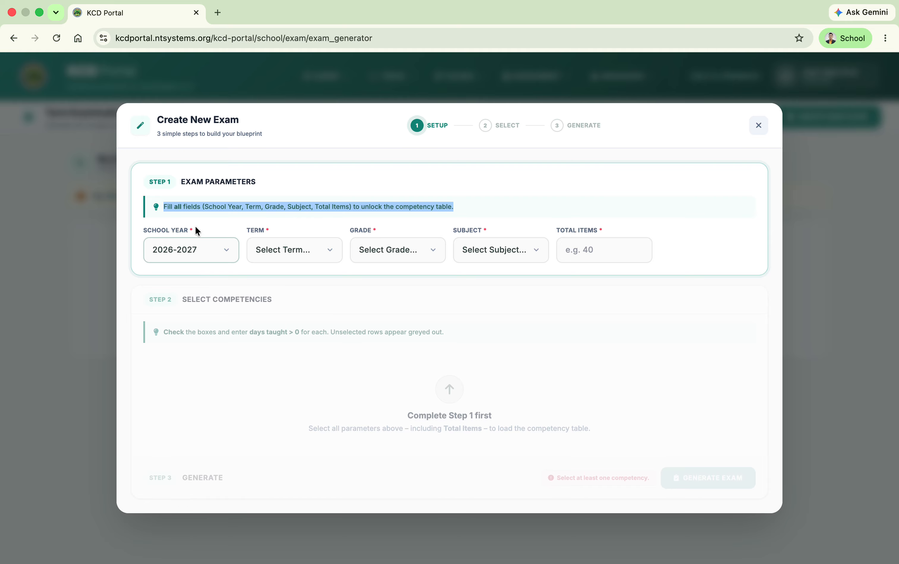
pyautogui.click(211, 248)
pyautogui.click(211, 247)
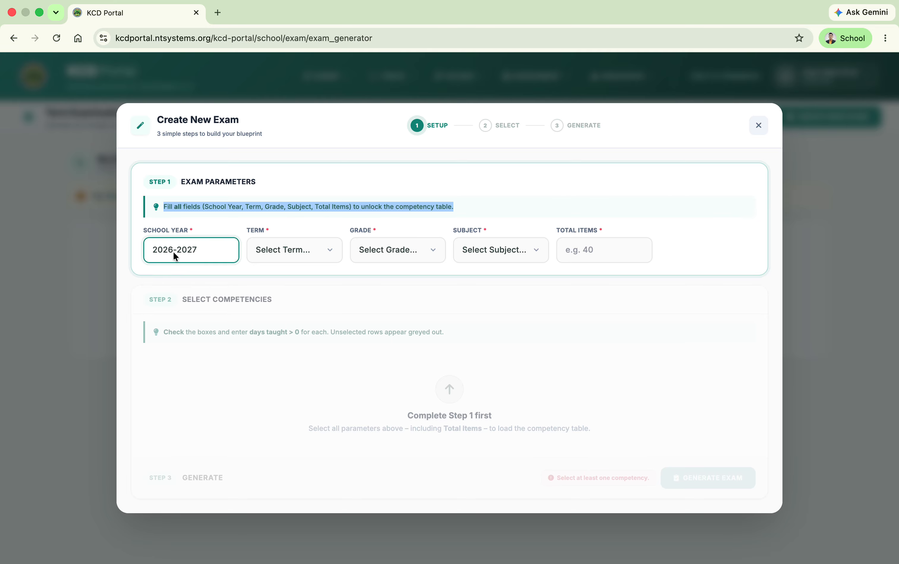
pyautogui.click(315, 256)
pyautogui.click(290, 261)
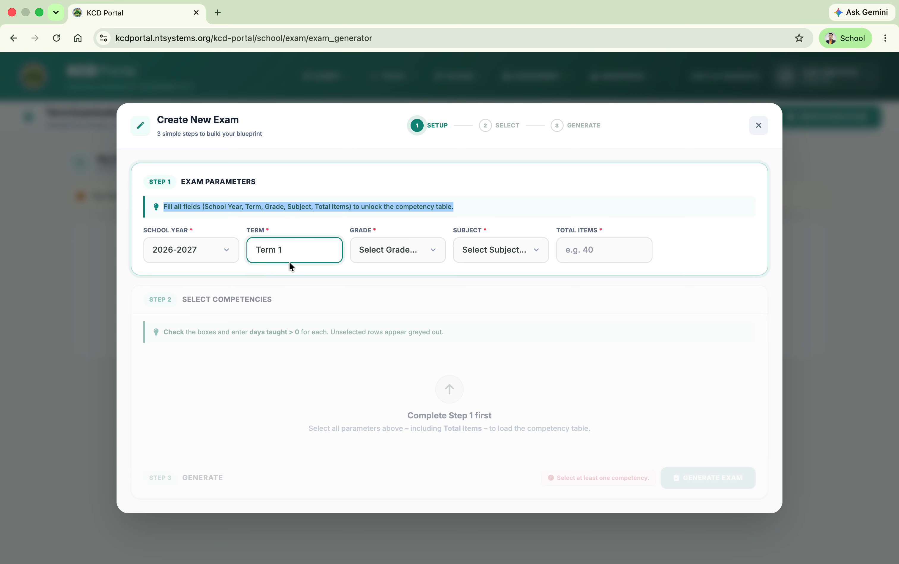
# Step: Set the exam's grade to Grade 4, its subject to TLE/EPP and its section to AMETHYST
pyautogui.click(393, 262)
pyautogui.click(400, 302)
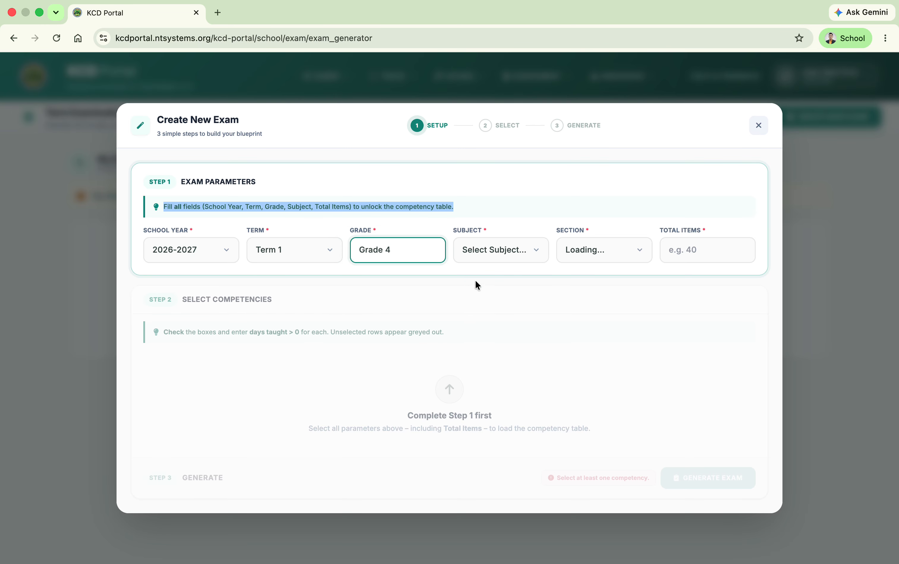
pyautogui.click(508, 249)
pyautogui.click(524, 373)
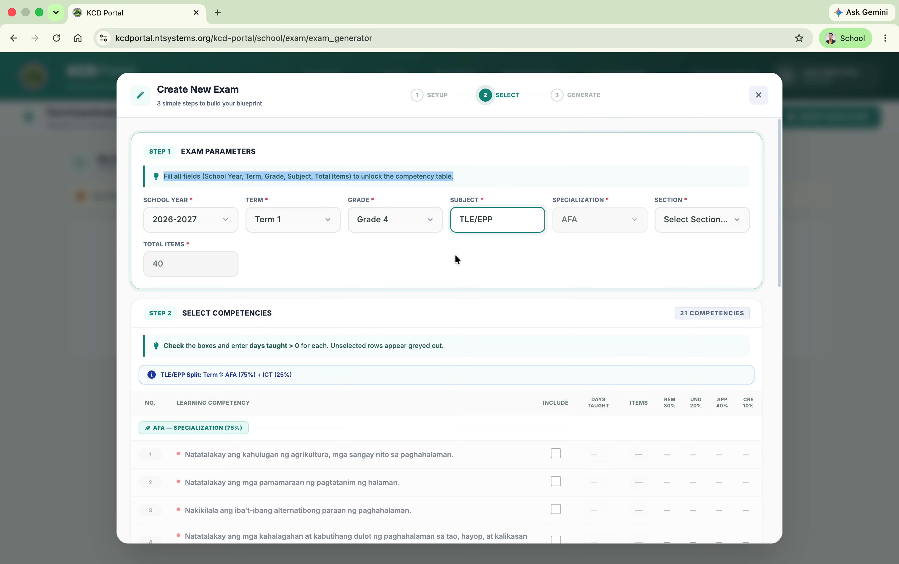
pyautogui.click(715, 226)
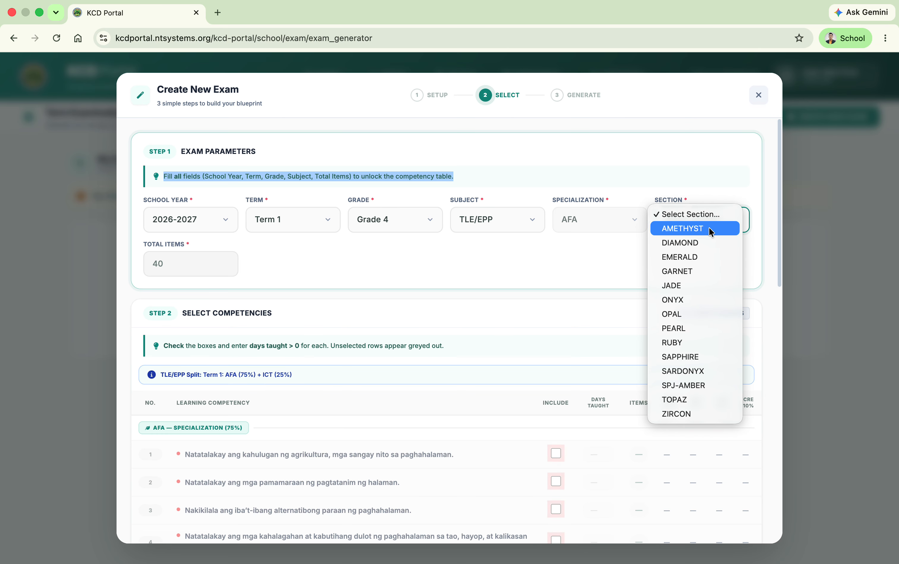
pyautogui.click(710, 228)
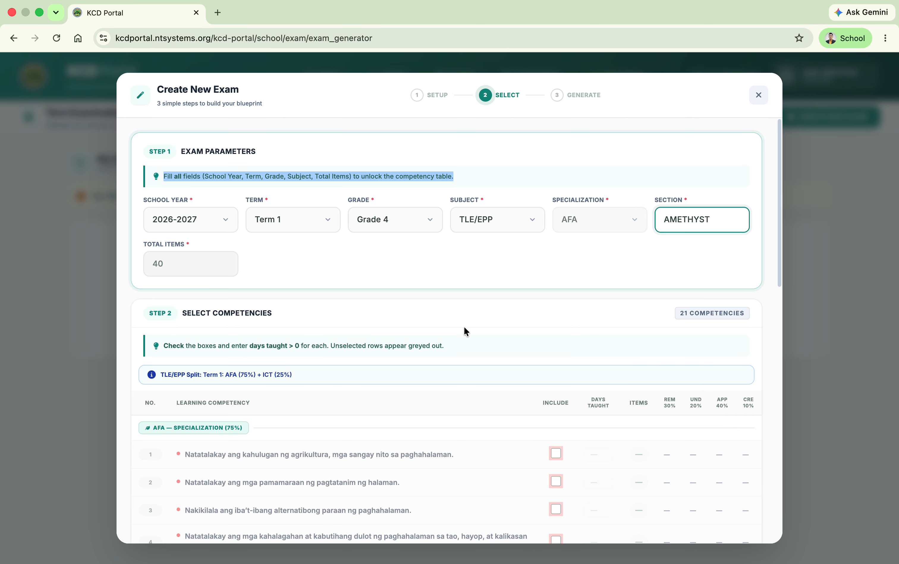
# Step: Review the AFA and ICT learning competencies offered for the exam and try out including the first one
pyautogui.scroll(-5, 499, 366)
pyautogui.scroll(1, 482, 347)
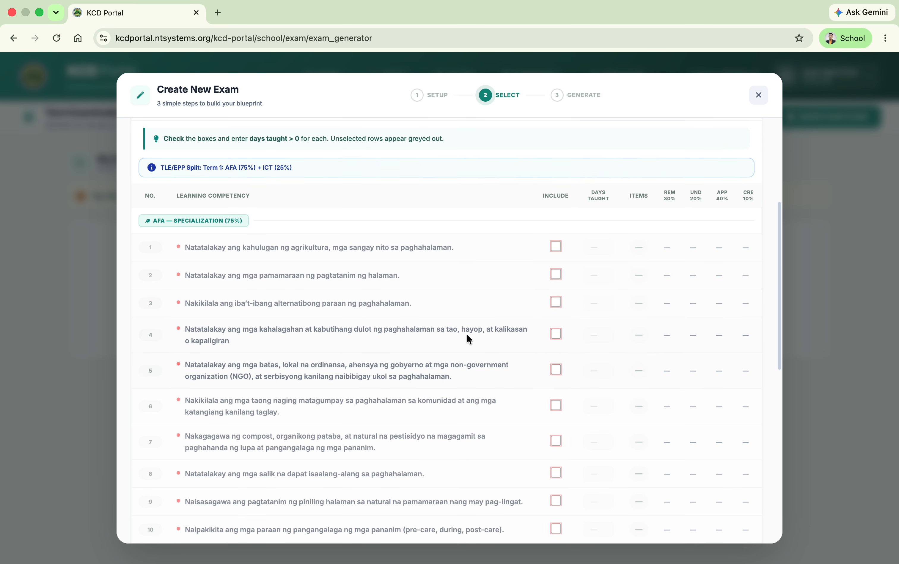
pyautogui.scroll(2, 467, 336)
pyautogui.tripleClick(147, 143)
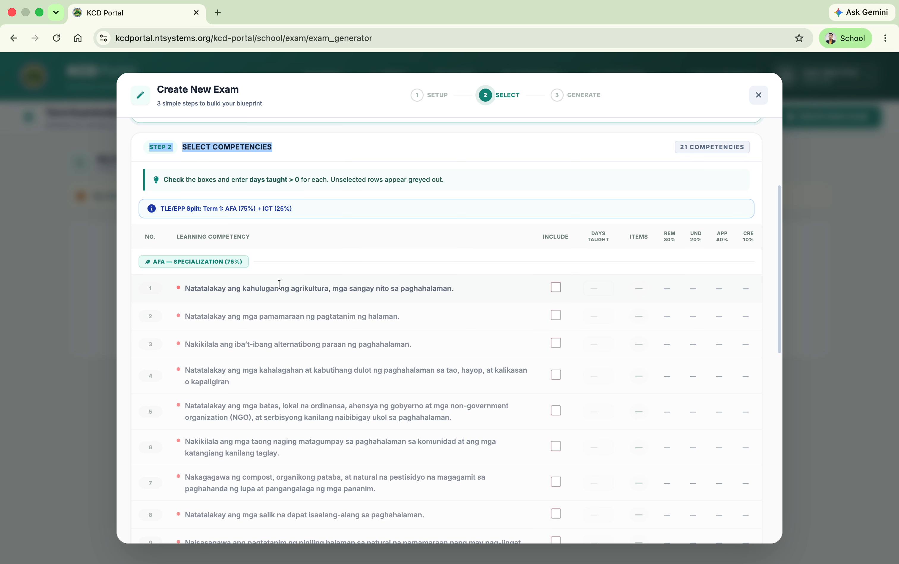
pyautogui.click(557, 289)
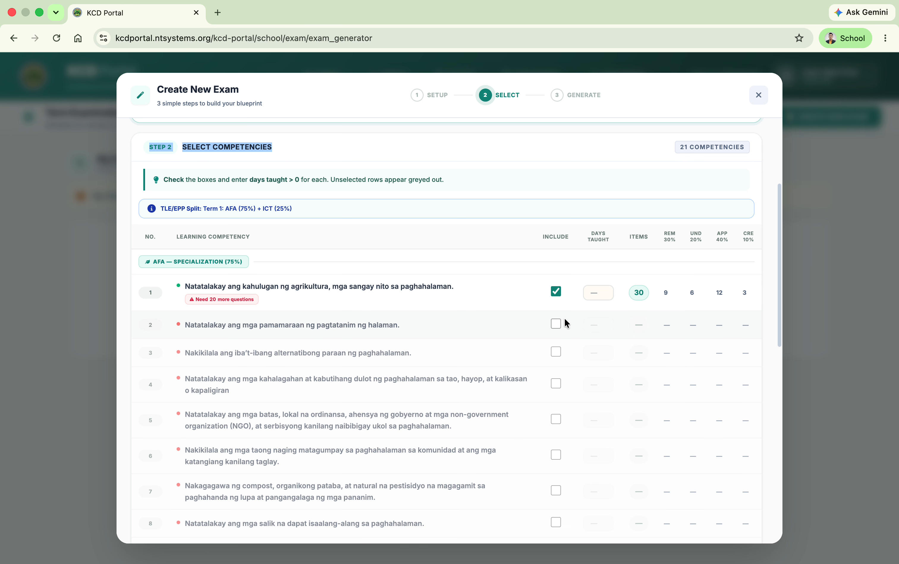
pyautogui.click(556, 291)
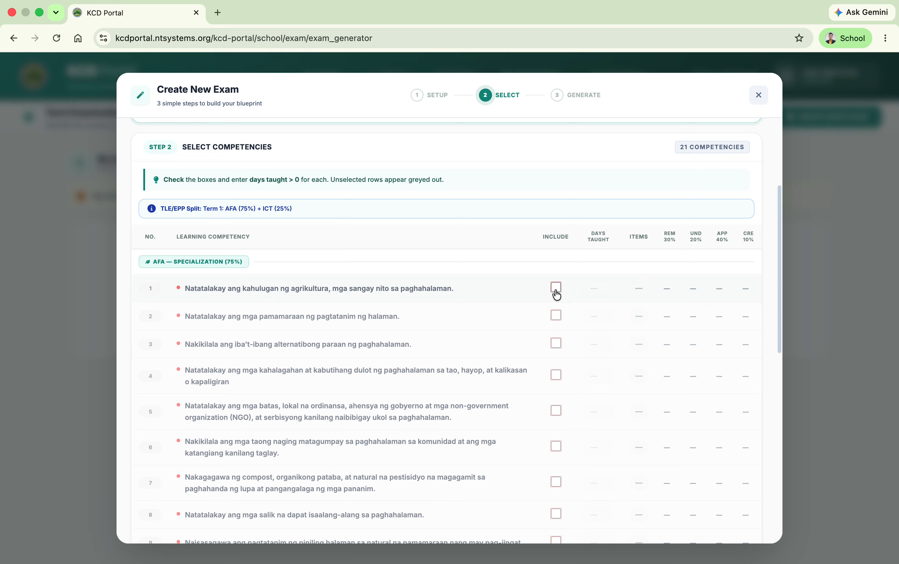
pyautogui.scroll(-5, 545, 324)
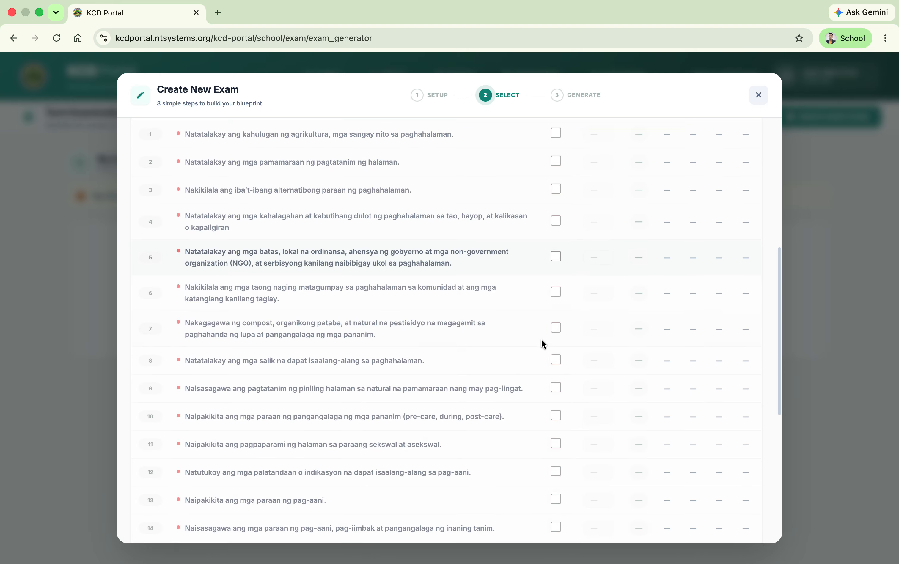
pyautogui.scroll(-7, 543, 344)
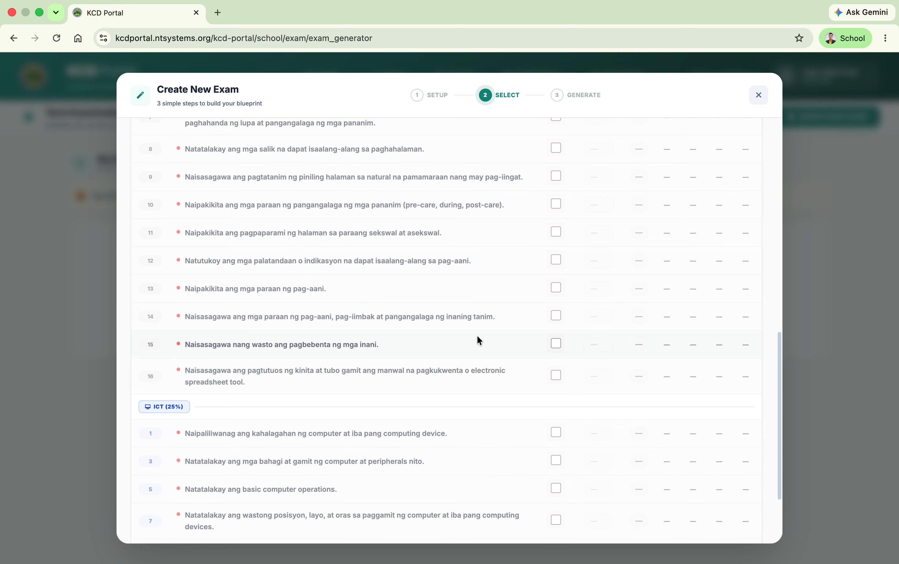
pyautogui.scroll(5, 477, 336)
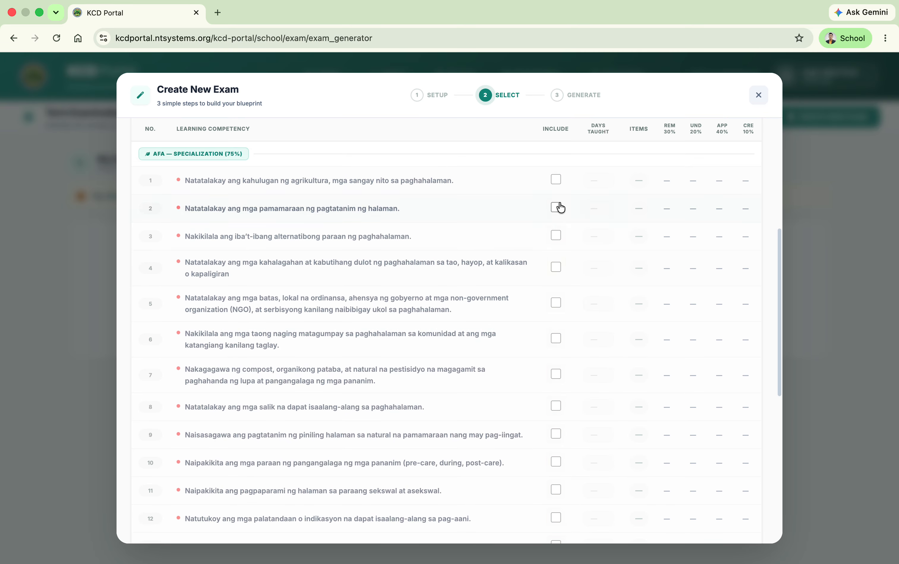
pyautogui.scroll(-5, 499, 284)
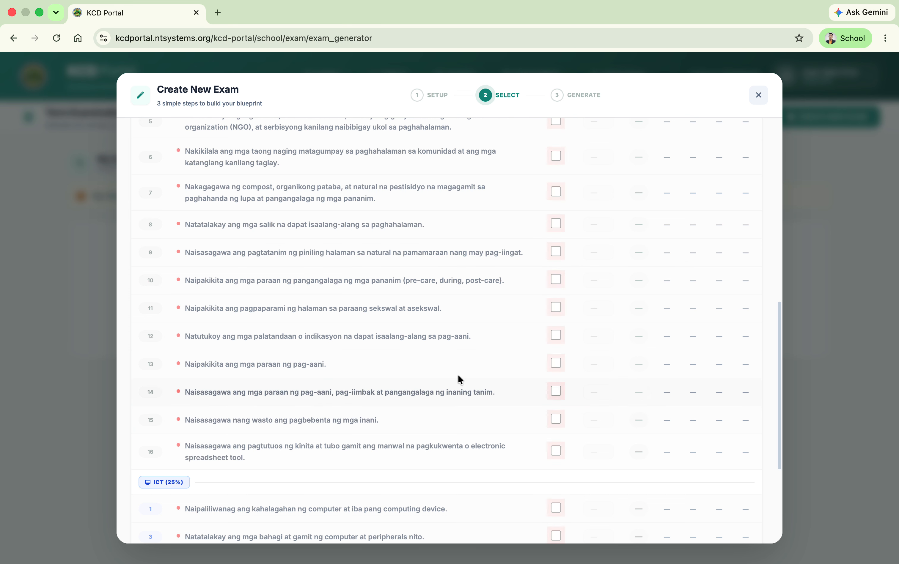
# Step: Include AFA competencies 1, 2, 12, 13, 14, 15 and 16 in the exam
pyautogui.scroll(10, 459, 376)
pyautogui.scroll(-3, 501, 401)
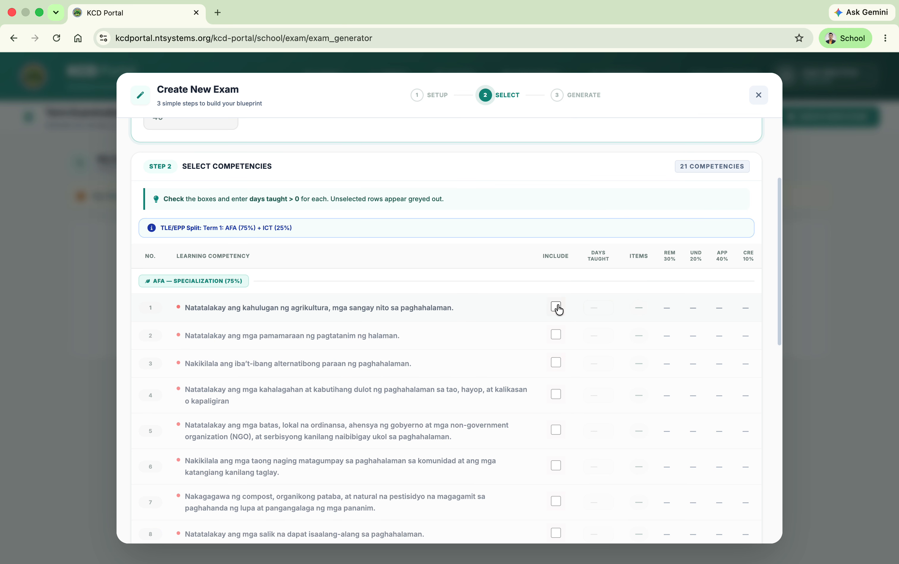
pyautogui.click(559, 310)
pyautogui.click(555, 344)
pyautogui.scroll(-2, 544, 393)
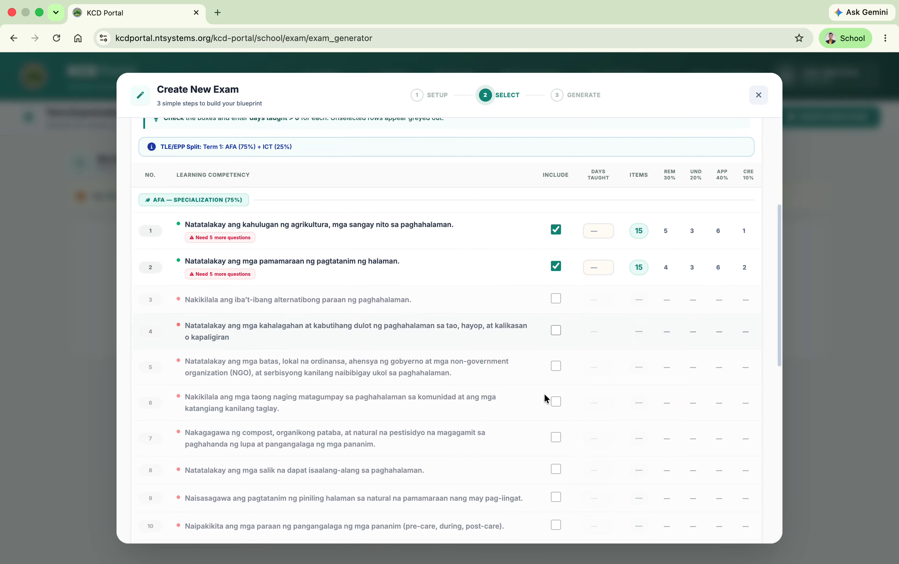
pyautogui.scroll(-6, 545, 402)
pyautogui.click(556, 359)
pyautogui.click(553, 389)
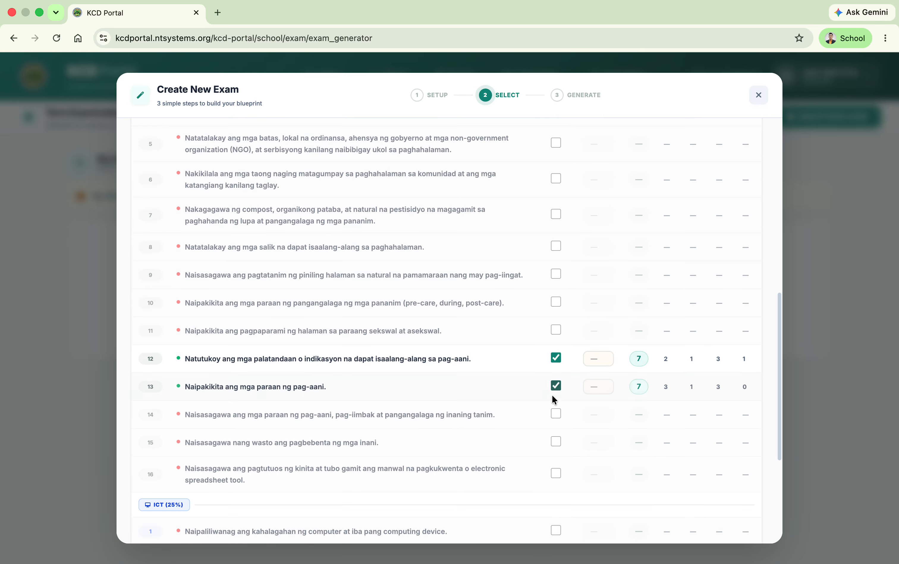
pyautogui.scroll(-1, 552, 397)
pyautogui.click(556, 390)
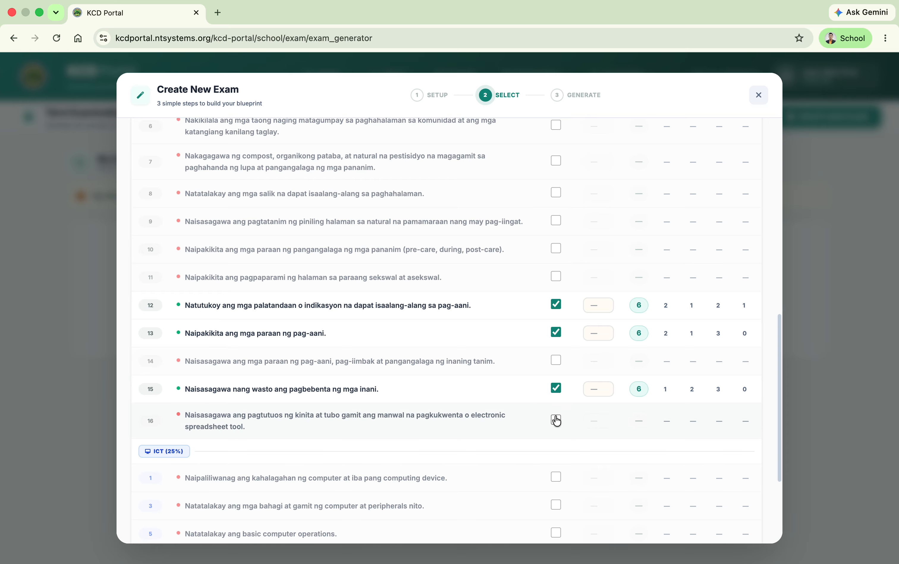
pyautogui.click(556, 421)
pyautogui.click(557, 361)
# Step: Set the days taught to 3 for AFA competencies 1 and 2, and to 4 for competency 12
pyautogui.scroll(7, 600, 341)
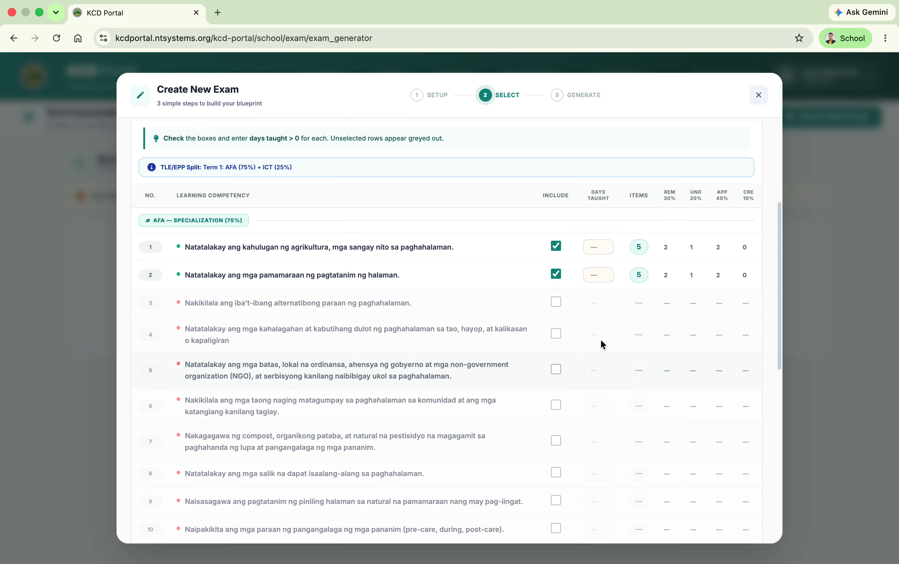
pyautogui.click(595, 248)
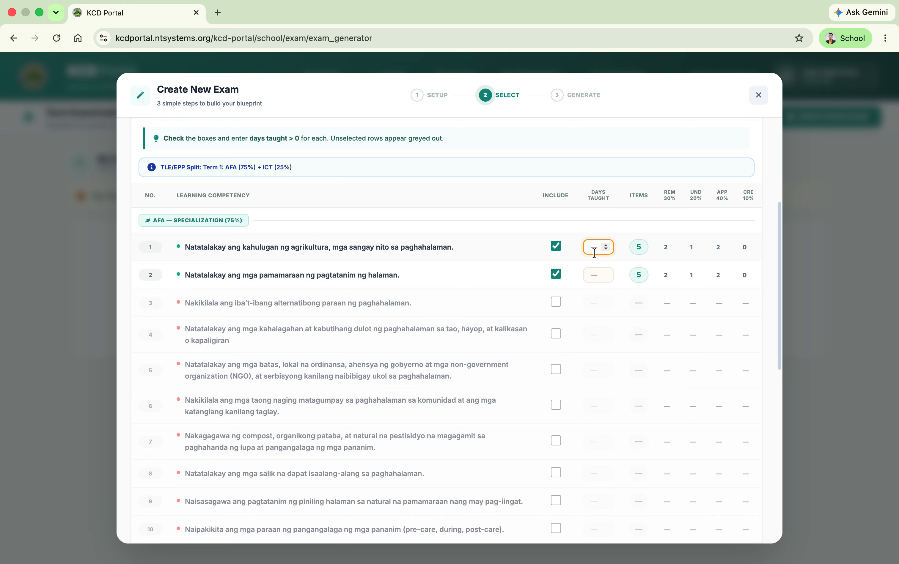
pyautogui.write('3')
pyautogui.click(596, 287)
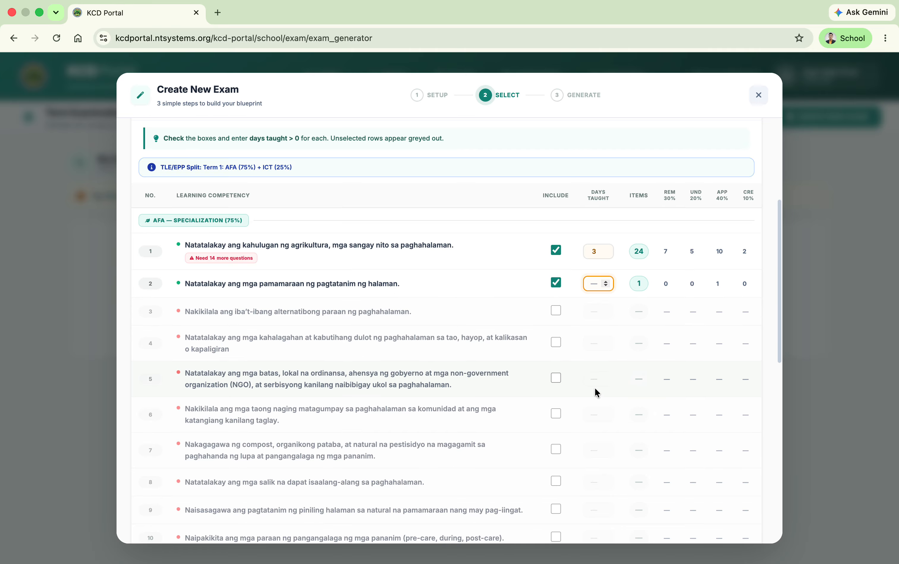
pyautogui.write('3')
pyautogui.scroll(-5, 574, 429)
pyautogui.click(597, 433)
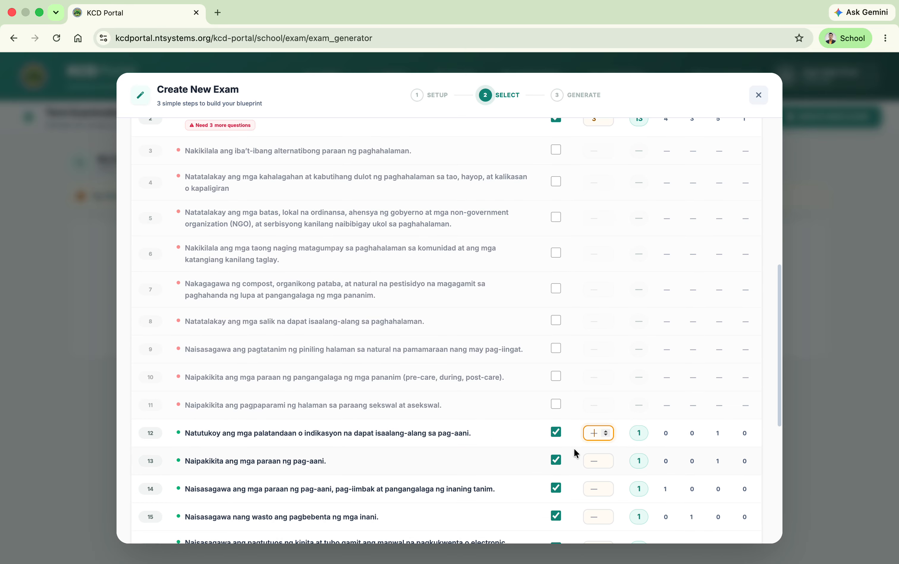
pyautogui.write('4')
# Step: Set the days taught to 3 for AFA competencies 13, 15 and 16, and to 4 for competency 14
pyautogui.click(593, 455)
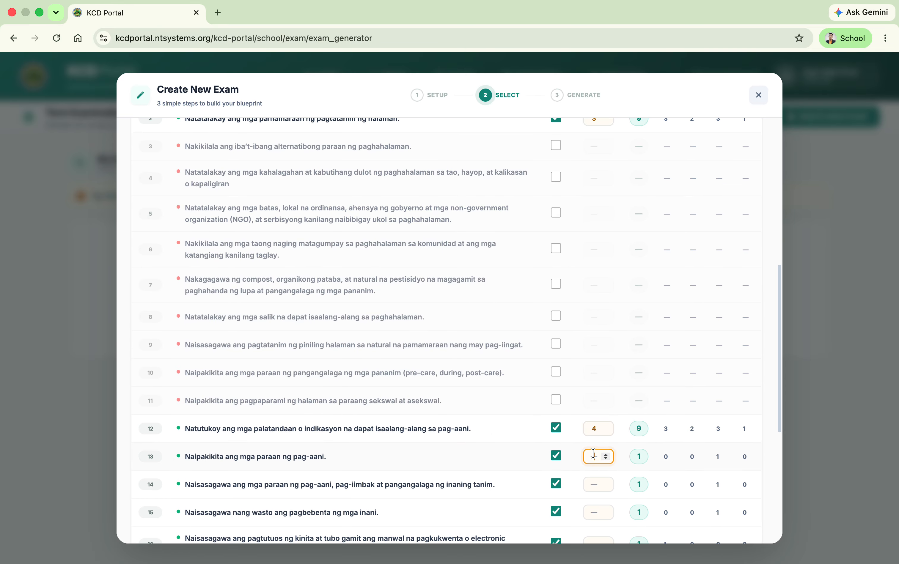
pyautogui.click(596, 485)
pyautogui.write('4')
pyautogui.scroll(-4, 590, 493)
pyautogui.click(595, 365)
pyautogui.write('3')
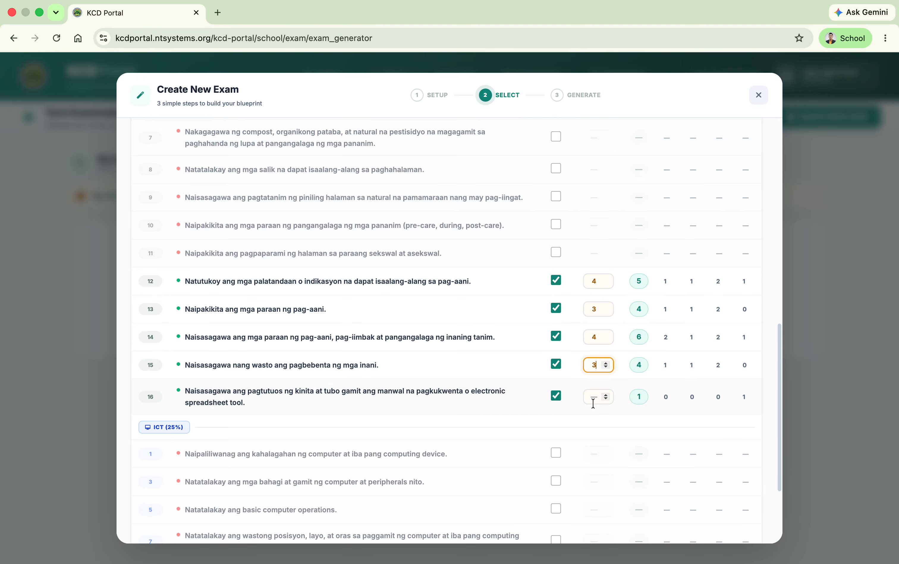
pyautogui.click(593, 404)
pyautogui.write('3')
# Step: Include ICT competencies 5, 7 and 9 in the exam
pyautogui.scroll(-4, 576, 405)
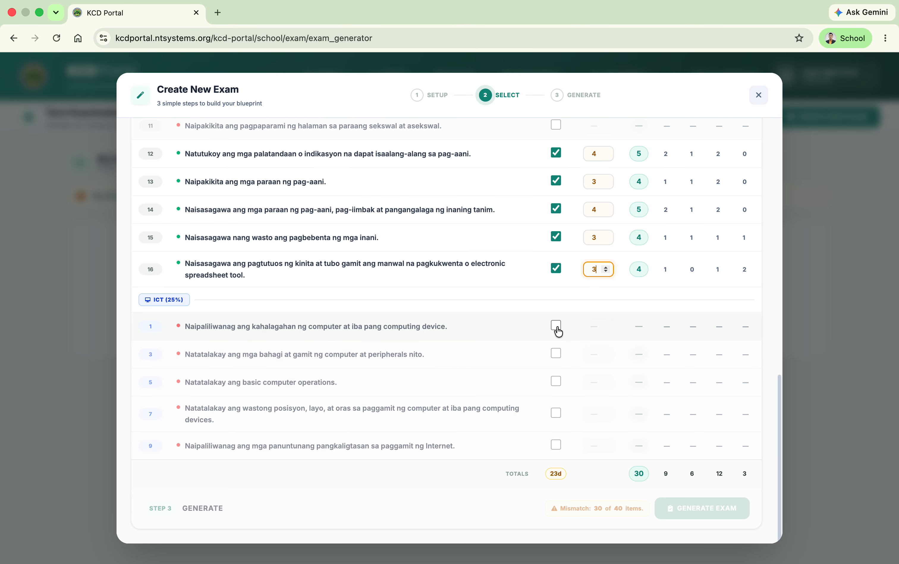
pyautogui.click(556, 445)
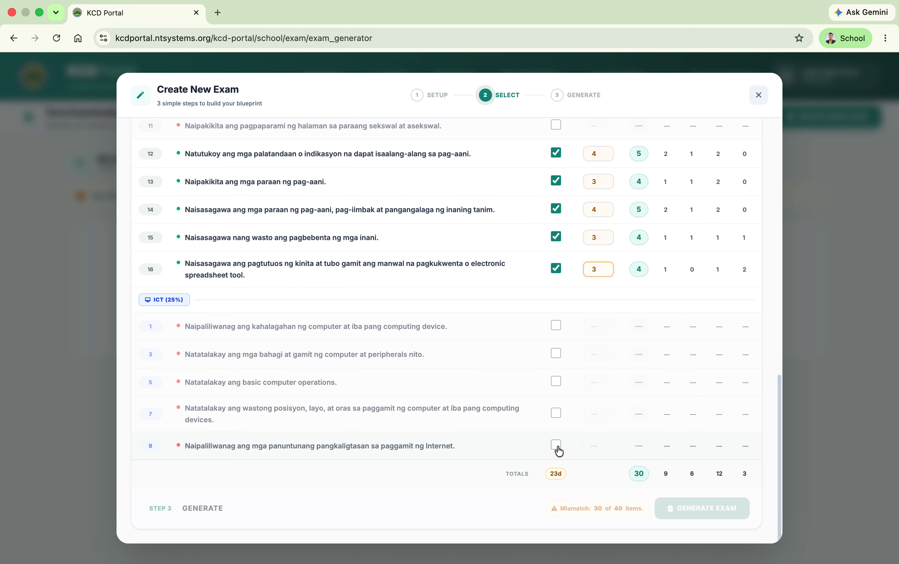
pyautogui.click(556, 413)
pyautogui.click(557, 382)
# Step: Set the days taught to 3 for ICT competency 5, and to 4 for ICT competencies 7 and 9
pyautogui.click(593, 382)
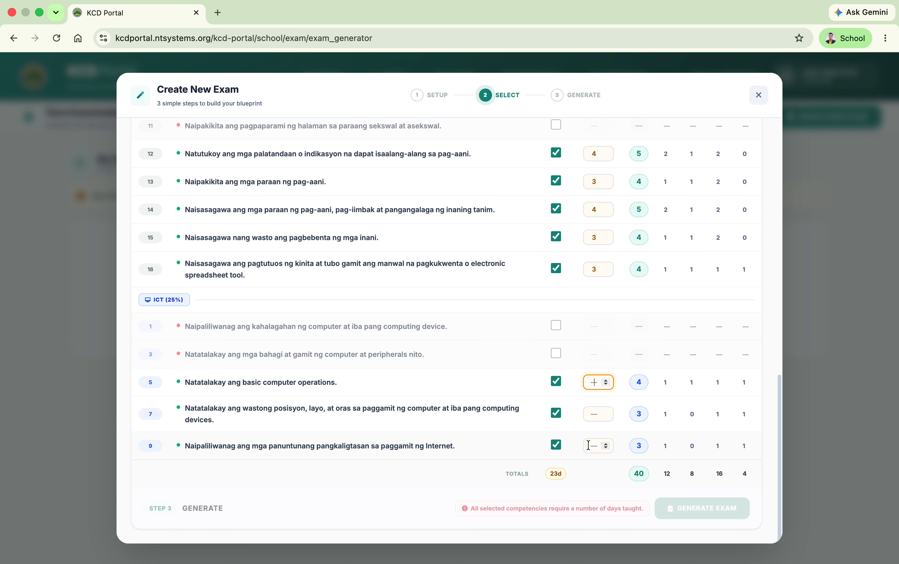
pyautogui.write('3')
pyautogui.click(595, 414)
pyautogui.write('4')
pyautogui.click(593, 445)
pyautogui.write('4')
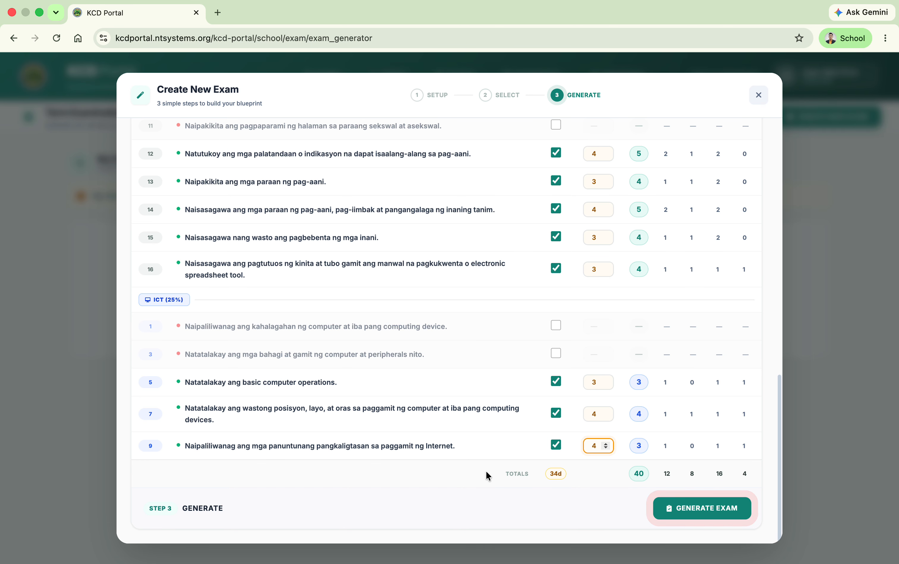
# Step: Check the blueprint's totals and generate the exam from the selected competencies
pyautogui.click(637, 474)
pyautogui.click(613, 476)
pyautogui.click(719, 513)
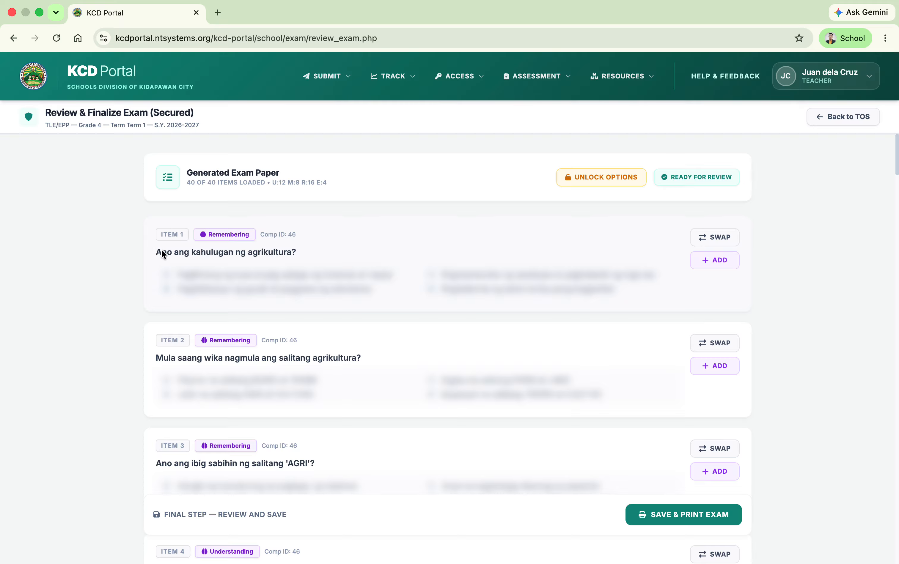
# Step: Look over the first generated questions and open the form for adding a new test item from item 1
pyautogui.scroll(-3, 217, 254)
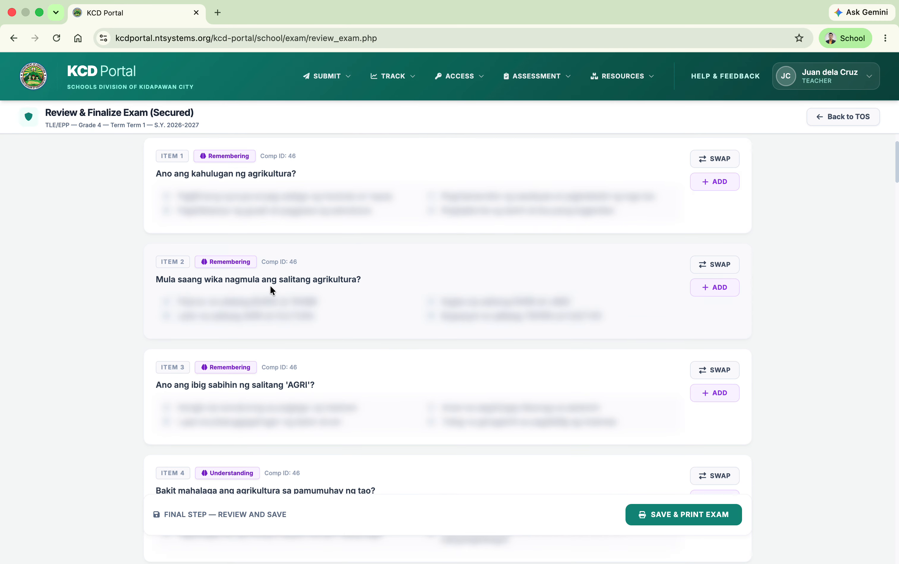
pyautogui.scroll(3, 376, 296)
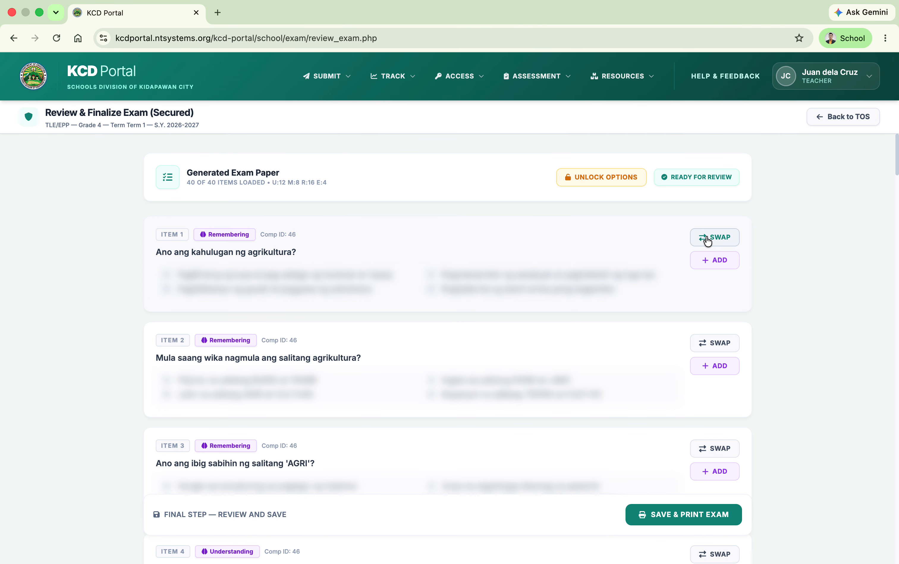
pyautogui.click(704, 264)
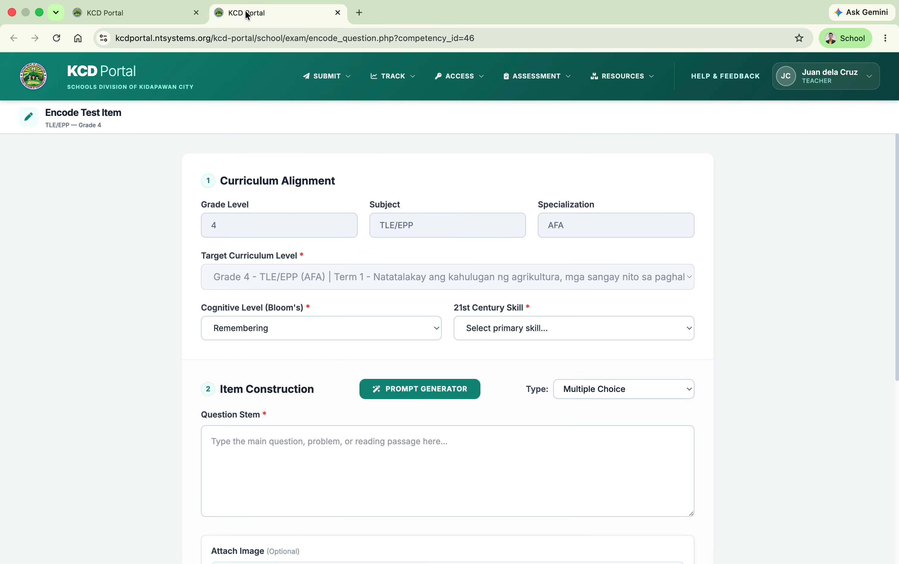
# Step: Close the new test item form and look through the generated exam's questions down to item 40
pyautogui.click(337, 12)
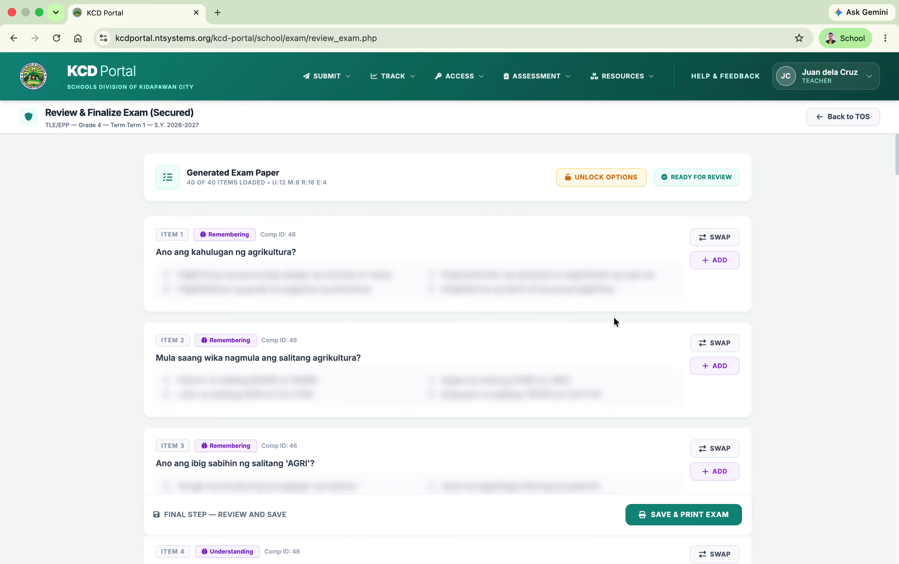
pyautogui.scroll(-5, 604, 408)
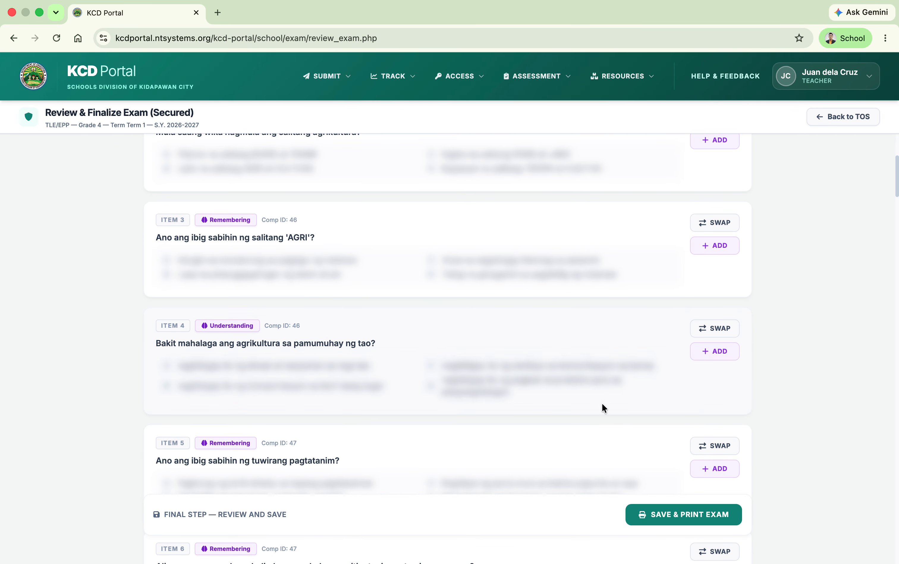
pyautogui.scroll(5, 462, 319)
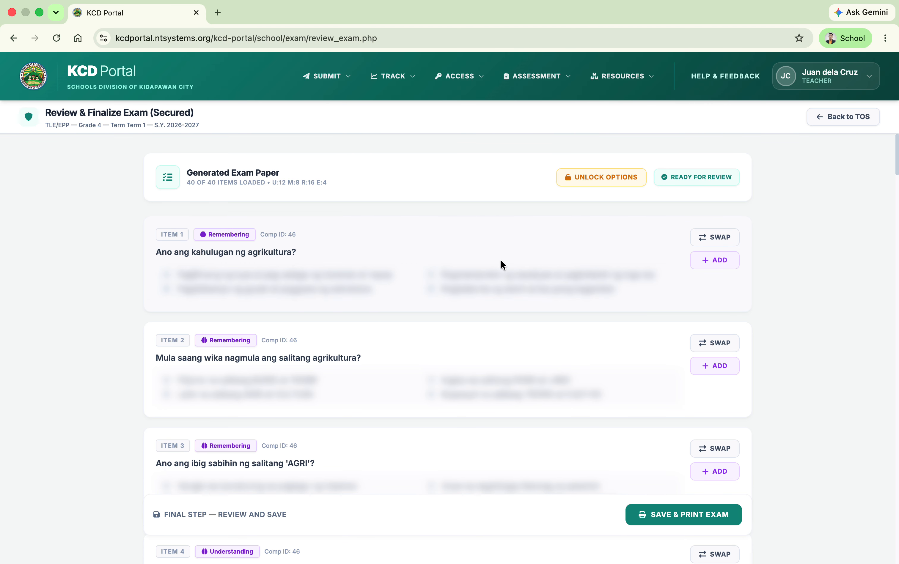
pyautogui.scroll(-10, 454, 327)
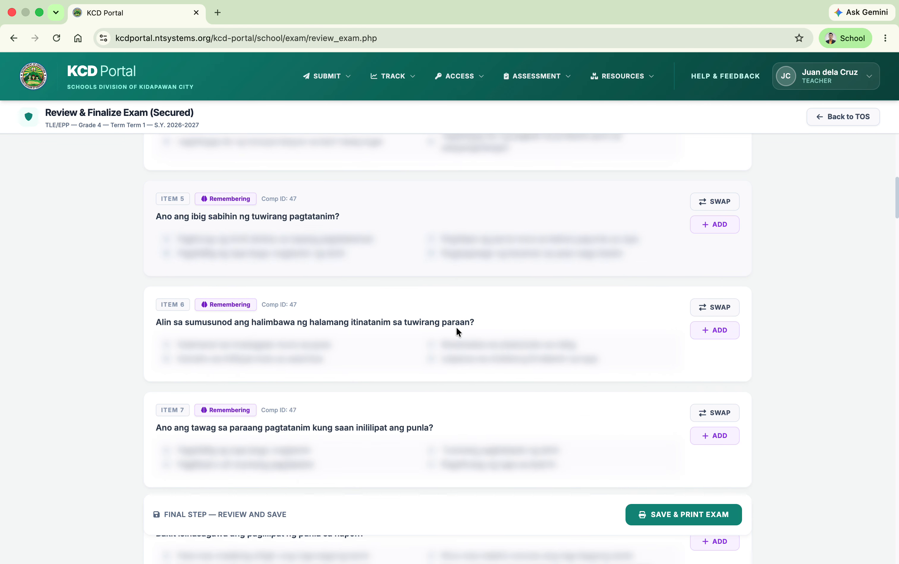
pyautogui.scroll(-20, 455, 327)
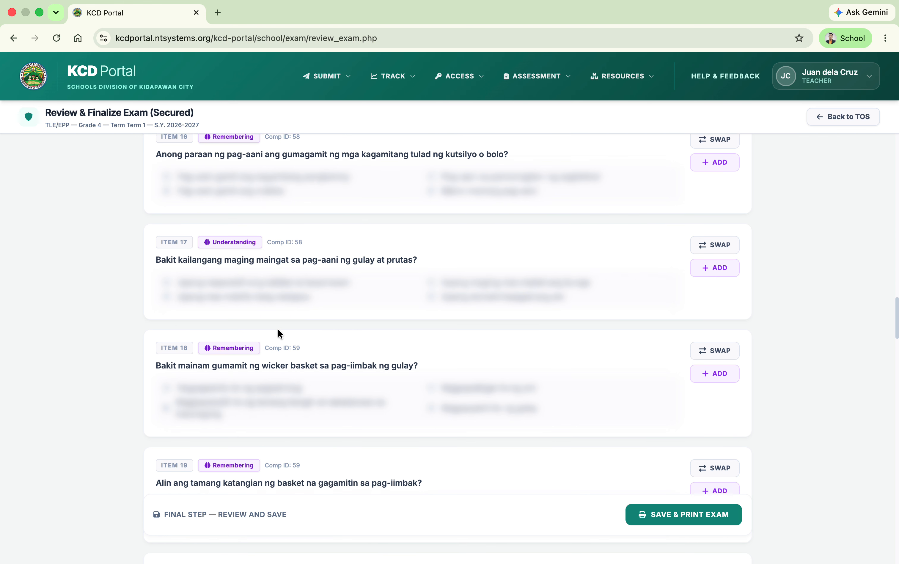
pyautogui.scroll(-20, 278, 331)
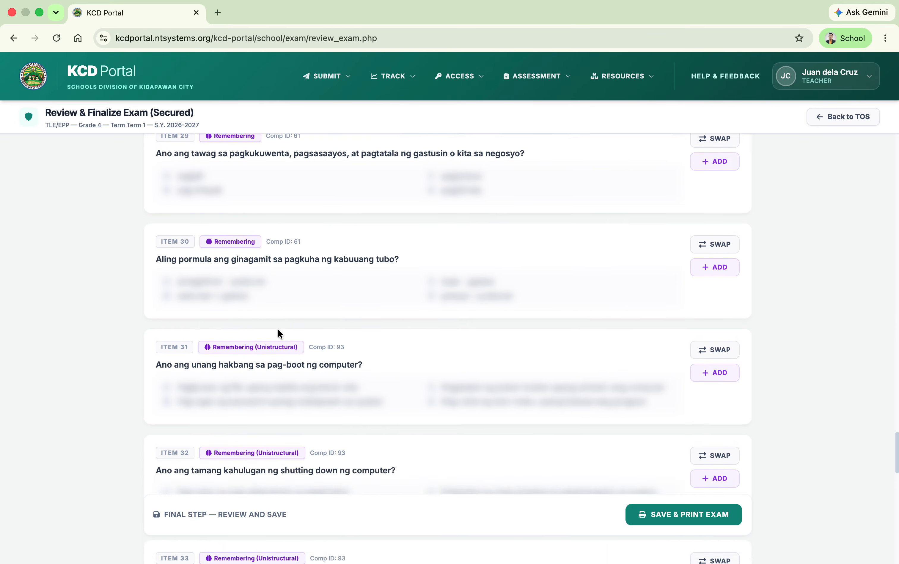
pyautogui.scroll(-7, 278, 332)
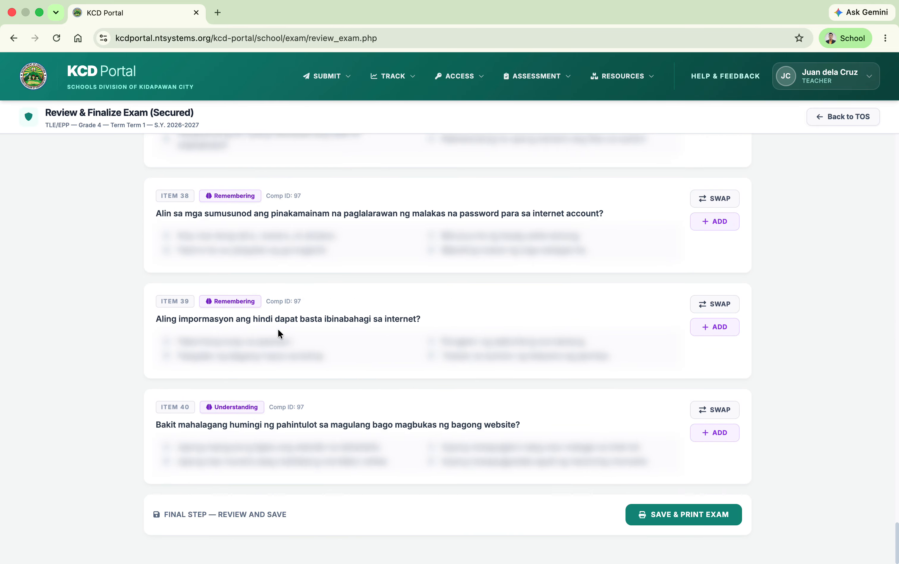
# Step: Save the generated exam and return to the exam generator dashboard
pyautogui.click(671, 521)
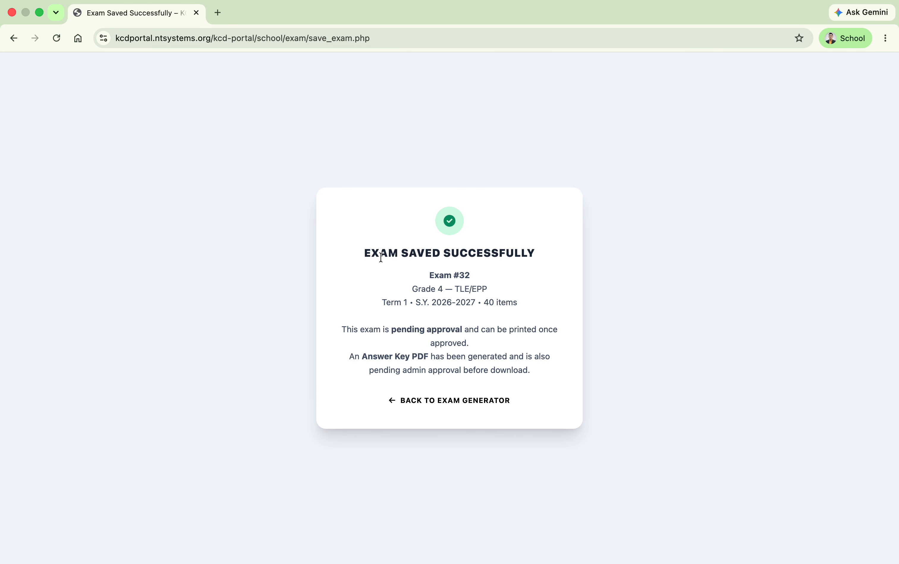
pyautogui.moveTo(364, 254); pyautogui.dragTo(541, 378)
pyautogui.click(531, 396)
pyautogui.click(459, 408)
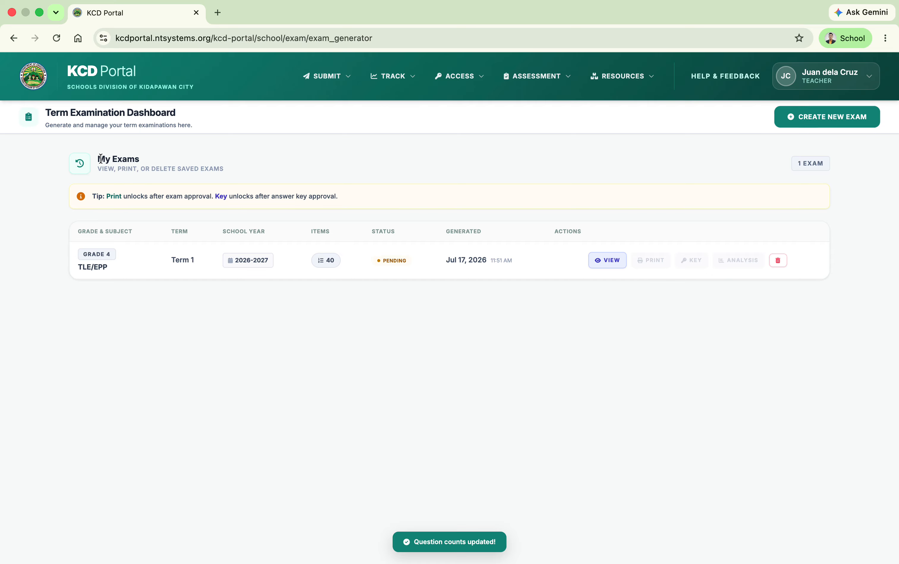
# Step: Open the saved Grade 4 TLE/EPP Term 1 exam from My Exams and start editing it
pyautogui.moveTo(98, 159); pyautogui.dragTo(773, 264)
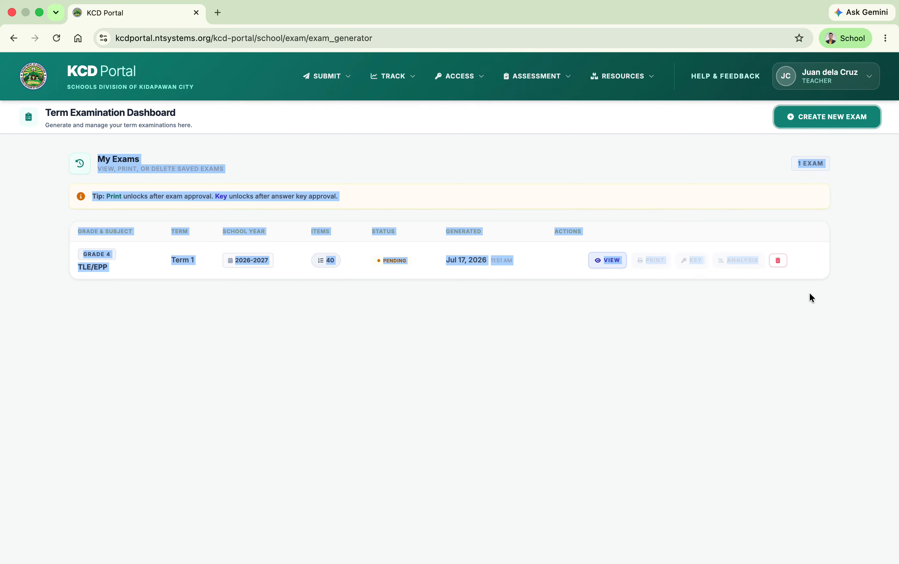
pyautogui.click(785, 295)
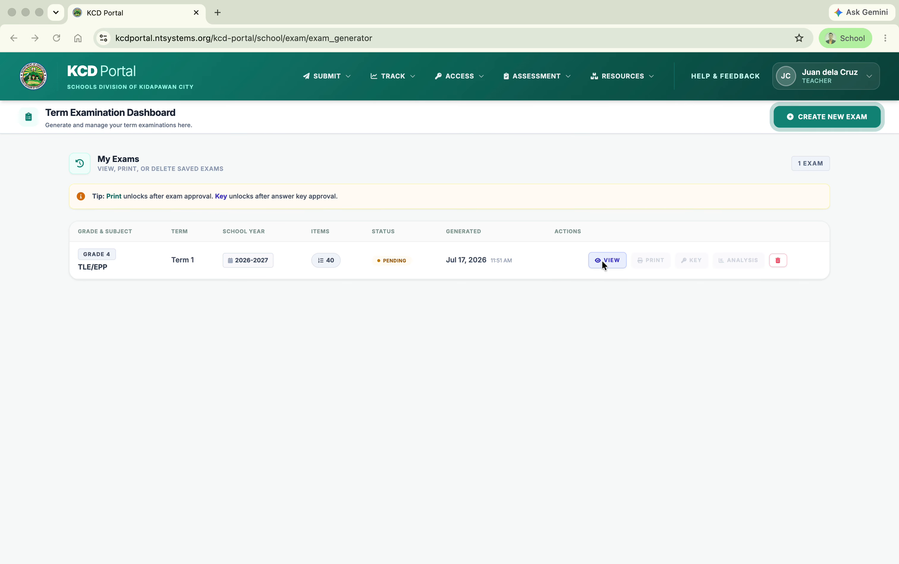
pyautogui.click(589, 298)
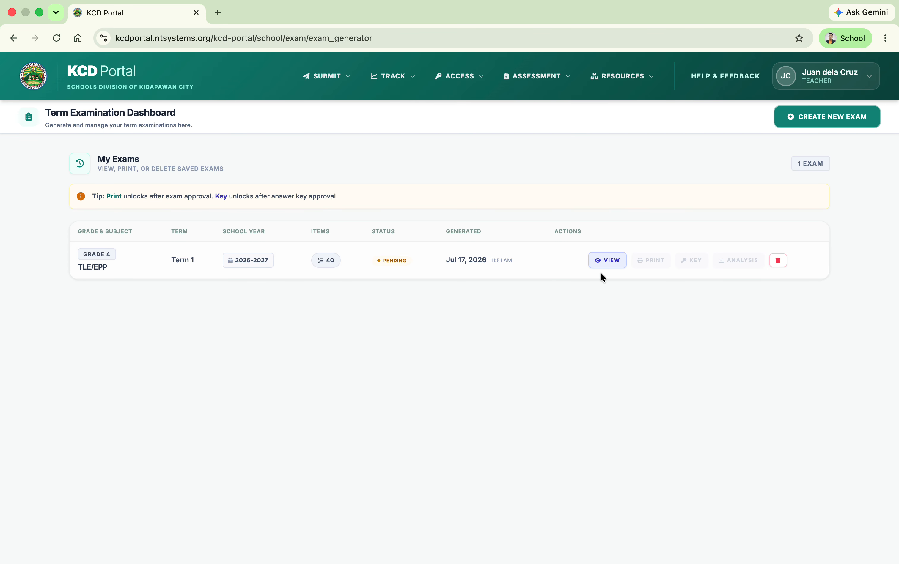
pyautogui.click(614, 262)
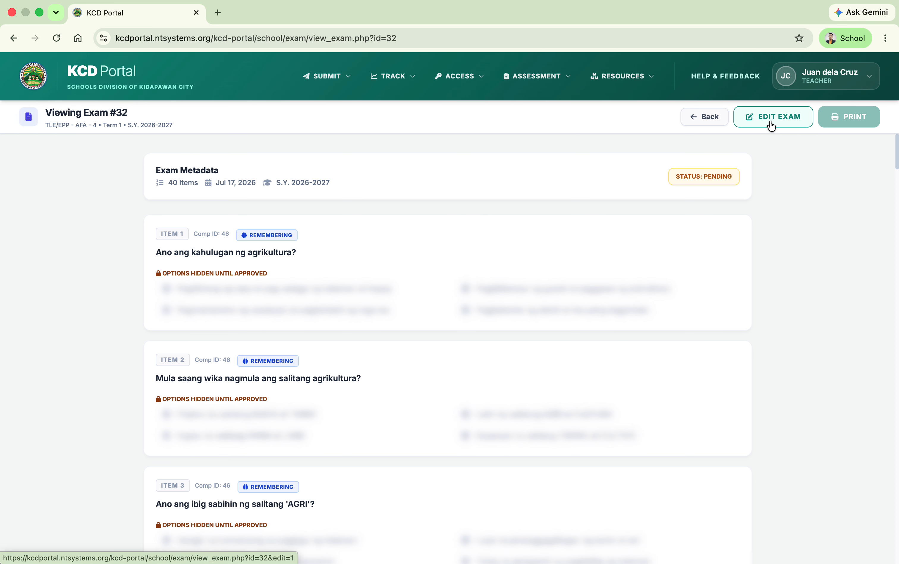
pyautogui.click(772, 125)
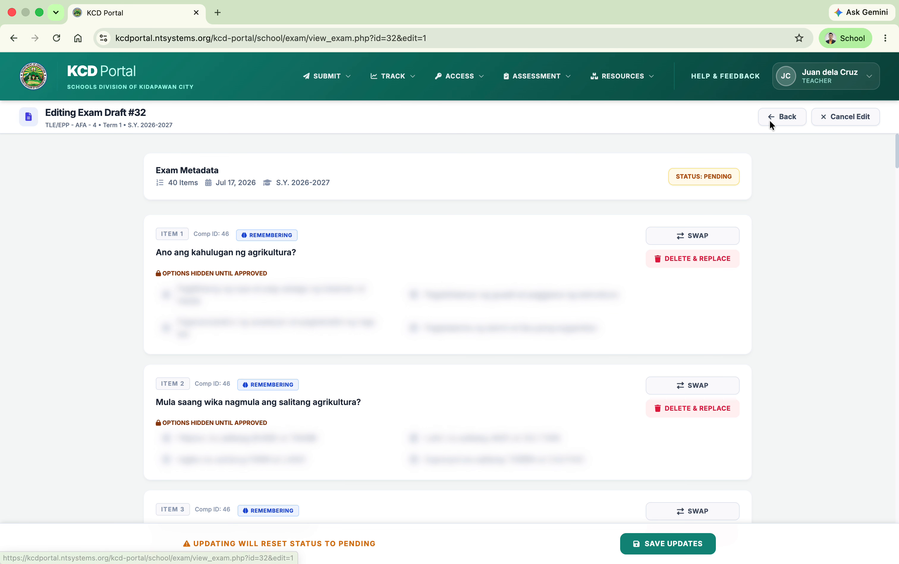
# Step: Swap the questions of items 1 and 2 in the exam draft and save the updates
pyautogui.click(699, 239)
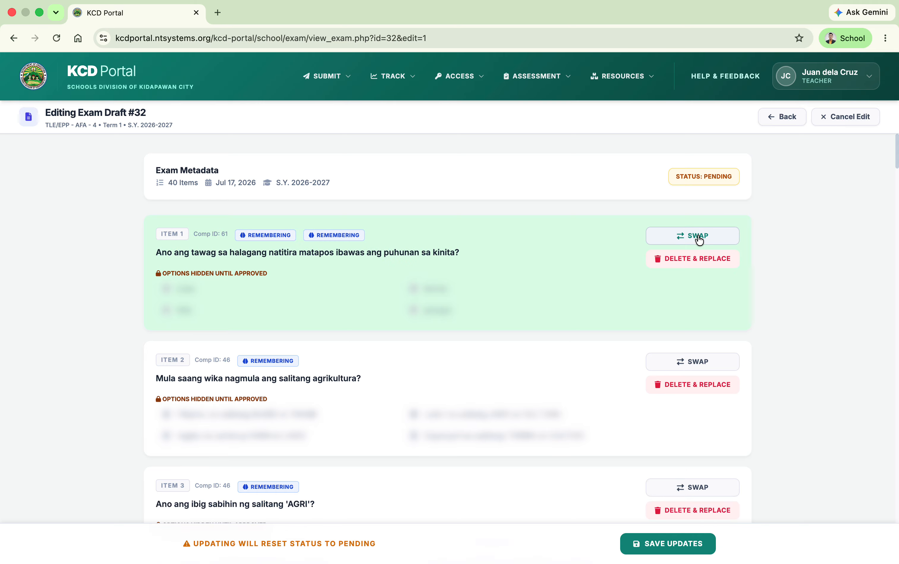
pyautogui.click(699, 239)
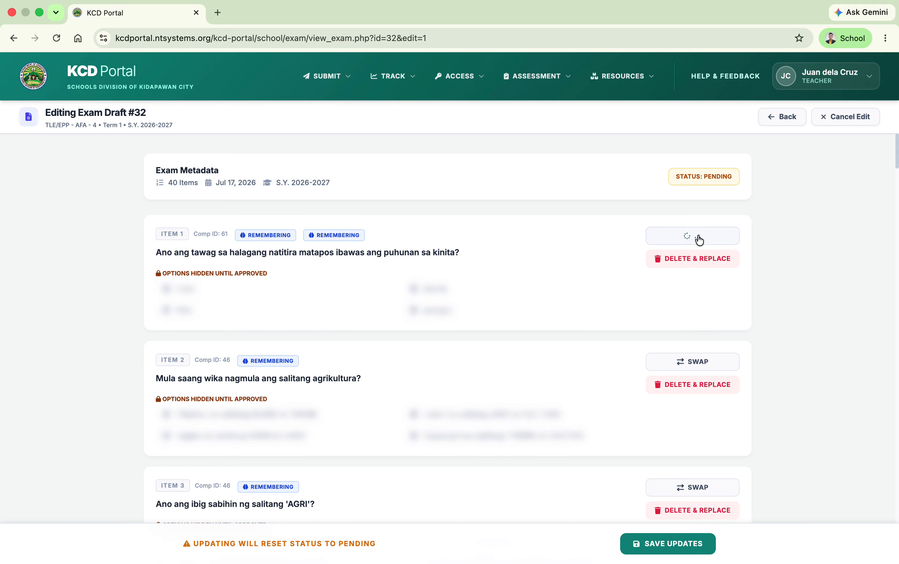
pyautogui.click(699, 239)
pyautogui.click(693, 370)
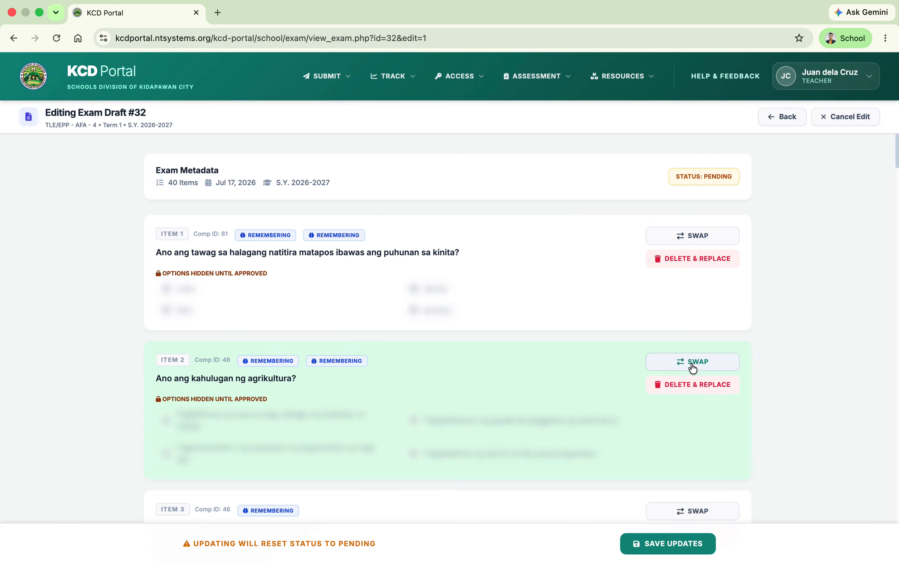
pyautogui.click(689, 369)
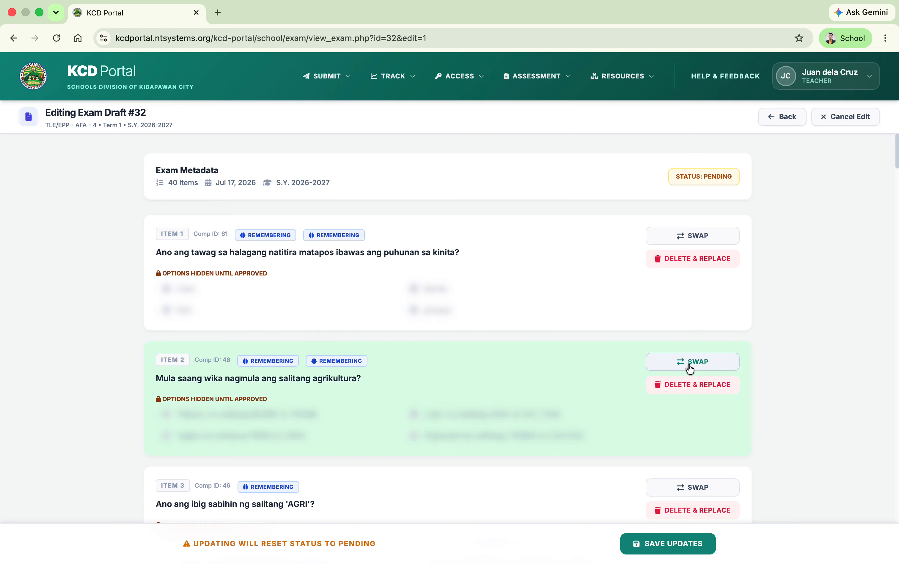
pyautogui.scroll(-3, 481, 316)
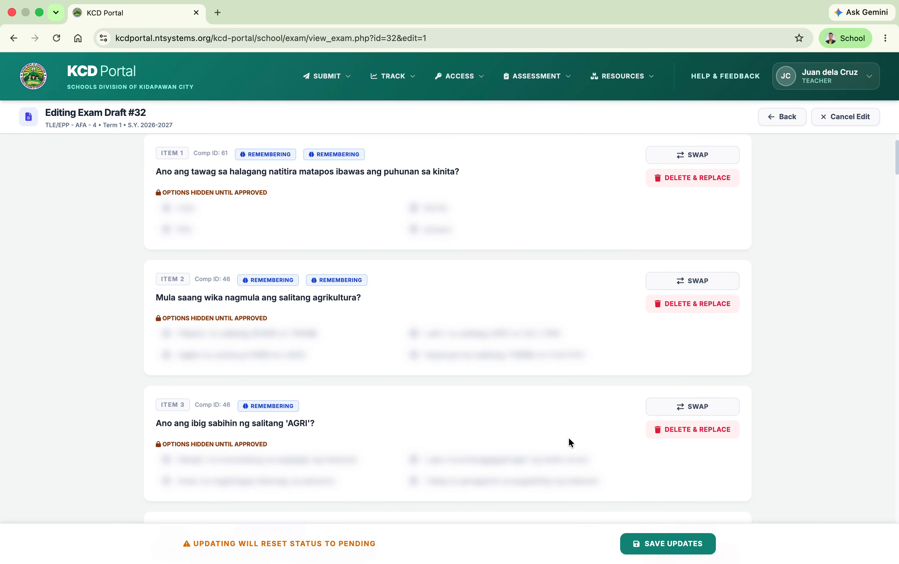
pyautogui.click(673, 545)
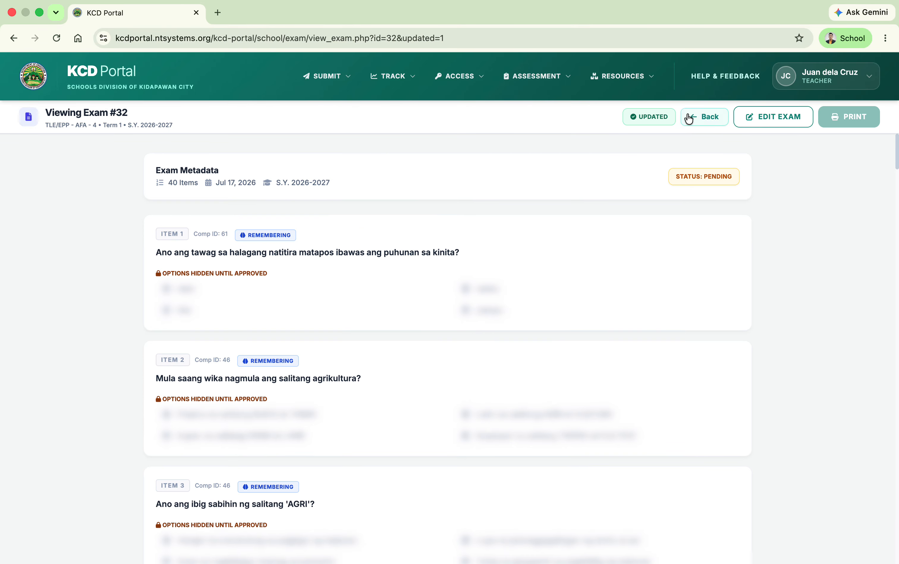
# Step: Return to the term examination dashboard and refresh it to check the exam's approval status
pyautogui.click(704, 119)
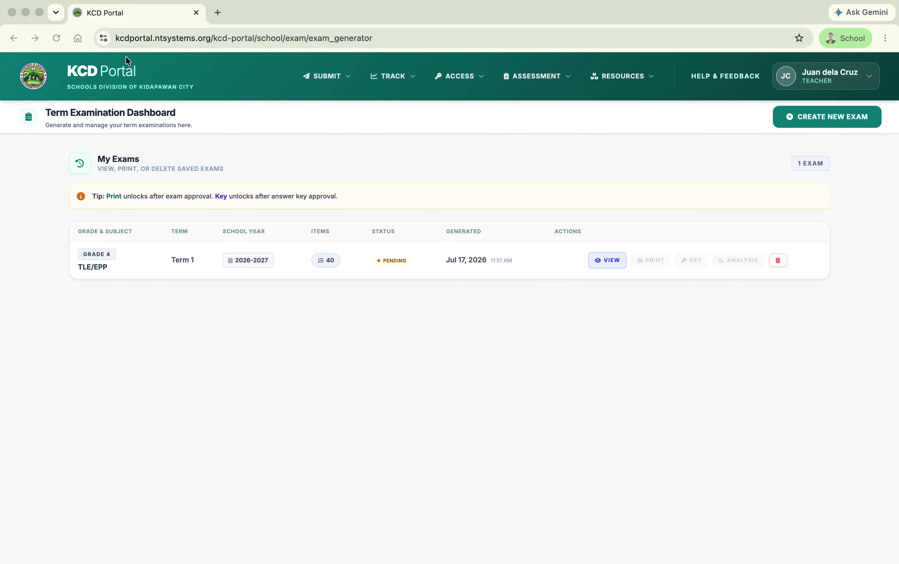
pyautogui.click(53, 41)
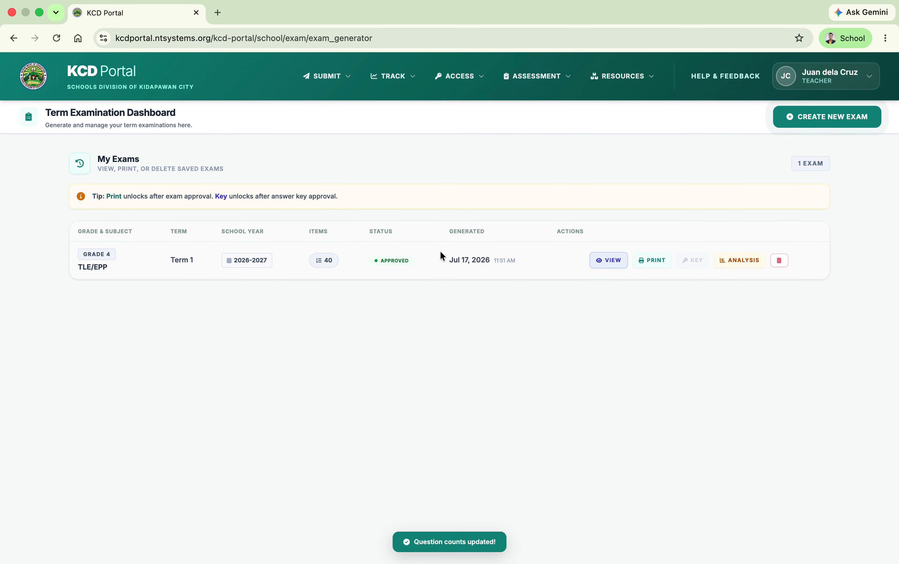